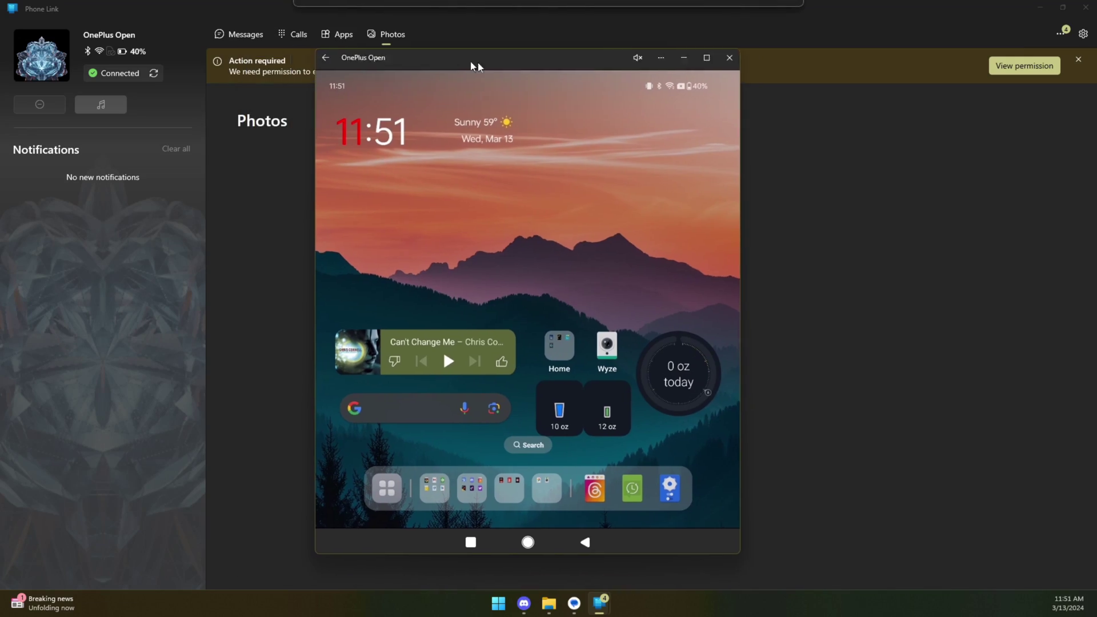
Nudge the phone mirror window, browse the Threads app, then return to the home screen
{"action": "mouse_move", "coordinate": [475, 66]}
{"action": "left_mouse_down"}
{"action": "mouse_move", "coordinate": [522, 85]}
{"action": "mouse_move", "coordinate": [485, 82]}
{"action": "left_mouse_up"}
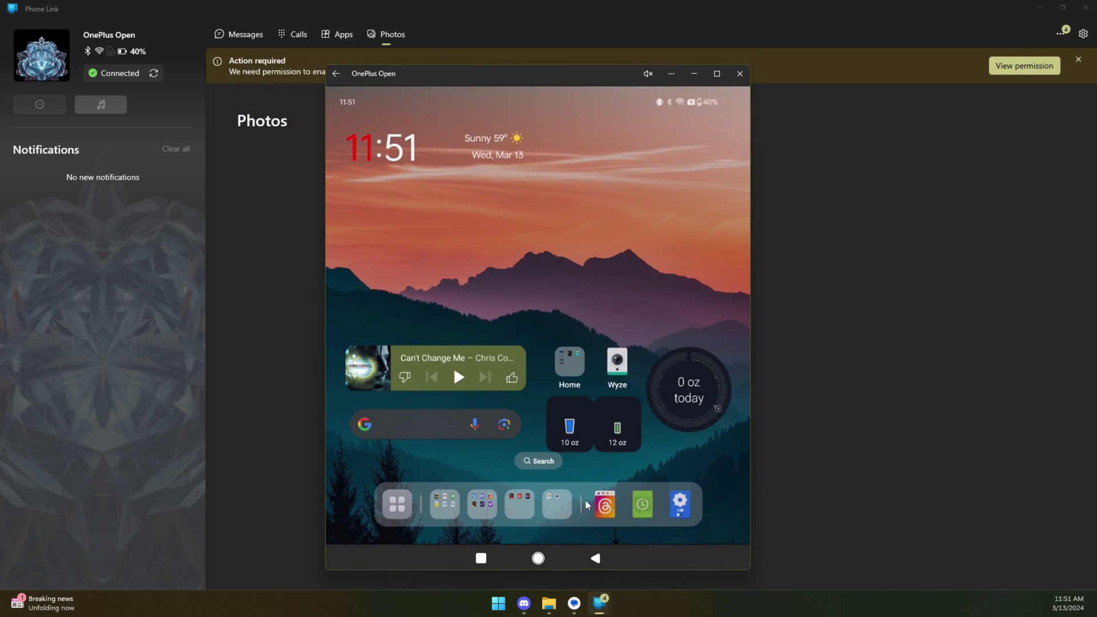
{"action": "left_click", "coordinate": [604, 506]}
{"action": "scroll", "coordinate": [615, 260], "scroll_direction": "down", "scroll_amount": 5}
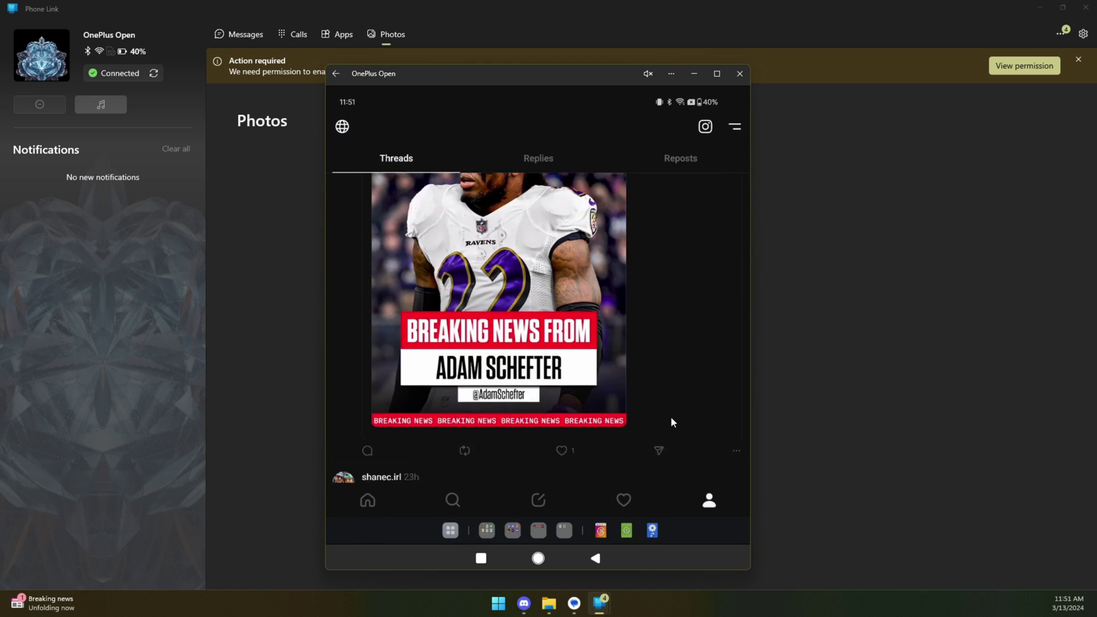
{"action": "left_click_drag", "start_coordinate": [672, 423], "coordinate": [691, 252]}
{"action": "left_click", "coordinate": [538, 558]}
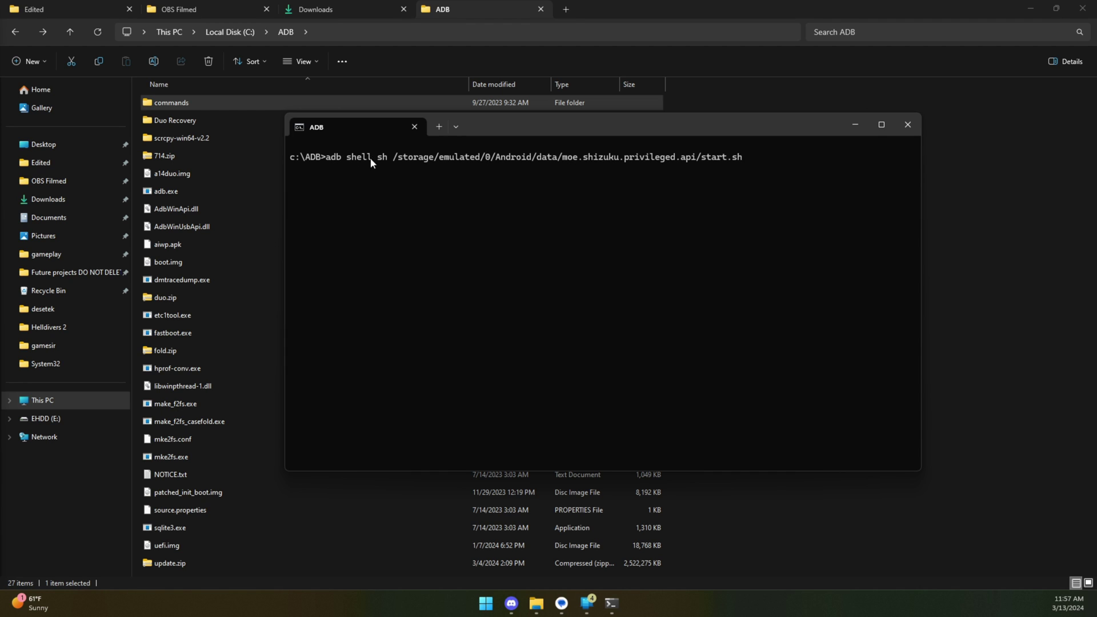
Run the Shizuku start.sh command in Terminal so Shizuku 13.5 starts via adb
{"action": "left_click", "coordinate": [763, 197]}
{"action": "key", "text": "Return"}
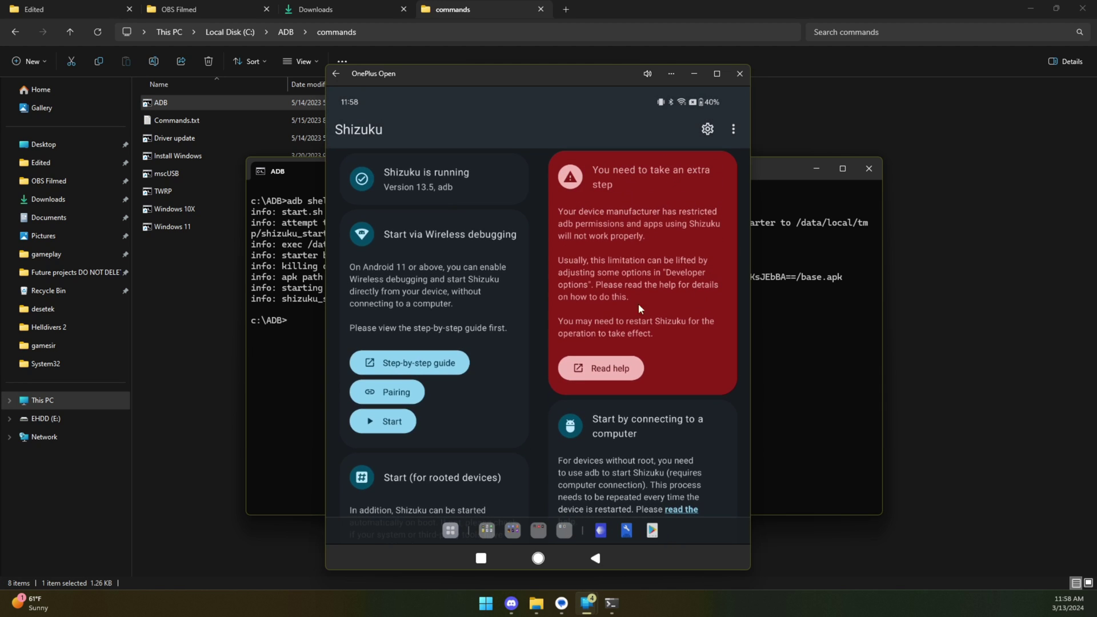
Read Shizuku's help on the extra step, then return to the phone's home screen
{"action": "left_click", "coordinate": [602, 371]}
{"action": "scroll", "coordinate": [391, 332], "scroll_direction": "down", "scroll_amount": 1}
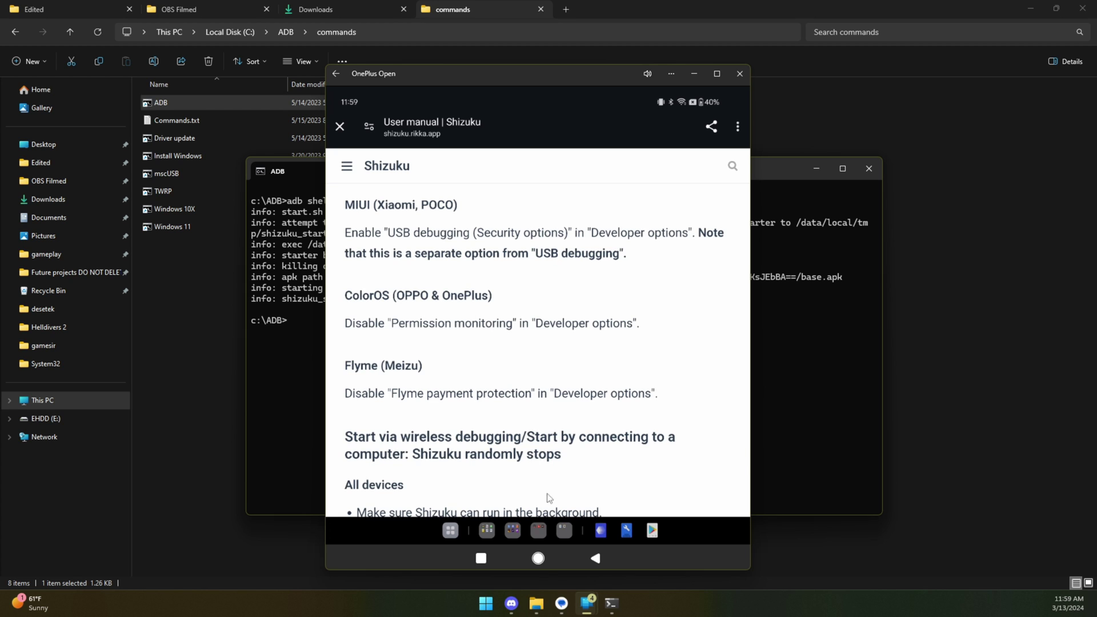
{"action": "left_click", "coordinate": [538, 558]}
Open the phone's Settings > Additional settings > Developer Options
{"action": "left_click_drag", "start_coordinate": [684, 103], "coordinate": [680, 238]}
{"action": "left_click", "coordinate": [682, 124]}
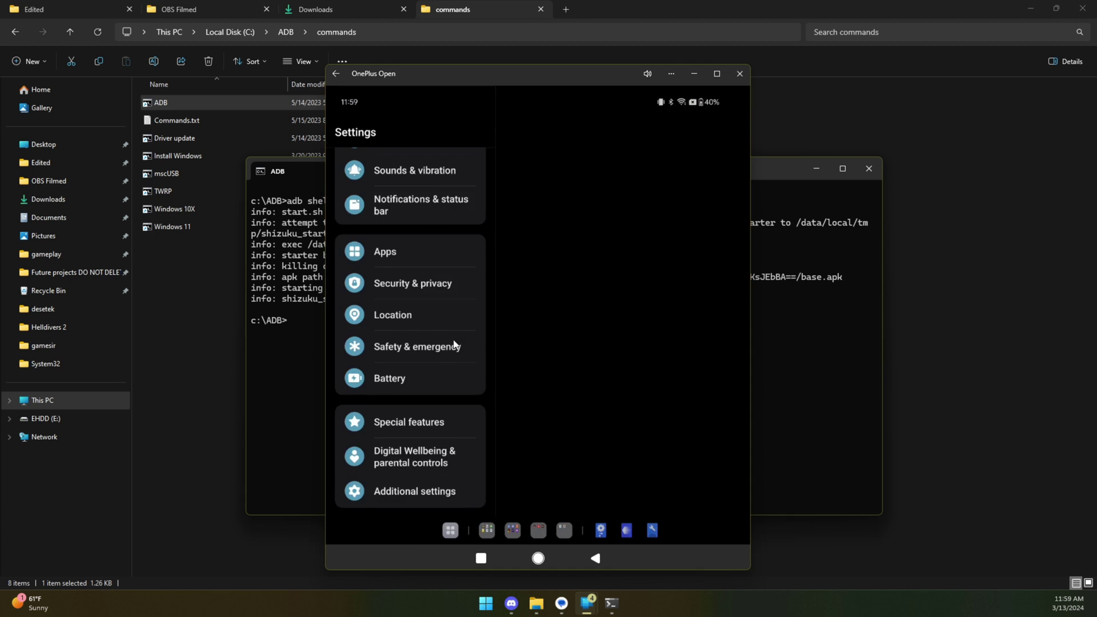
{"action": "scroll", "coordinate": [440, 366], "scroll_direction": "down", "scroll_amount": 3}
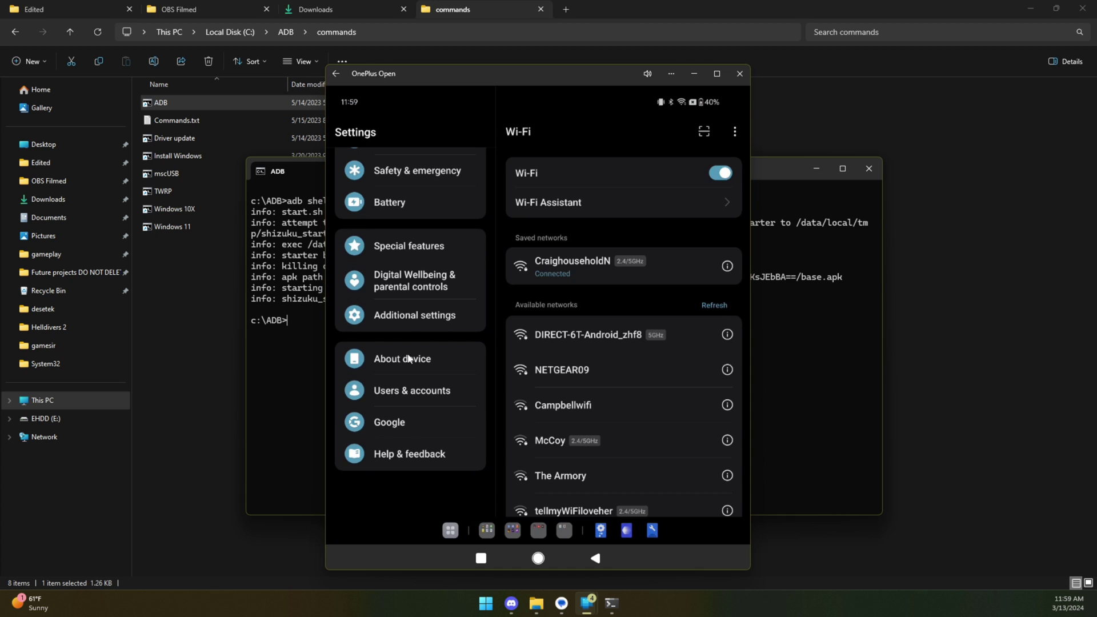
{"action": "left_click", "coordinate": [406, 318]}
{"action": "scroll", "coordinate": [616, 397], "scroll_direction": "down", "scroll_amount": 5}
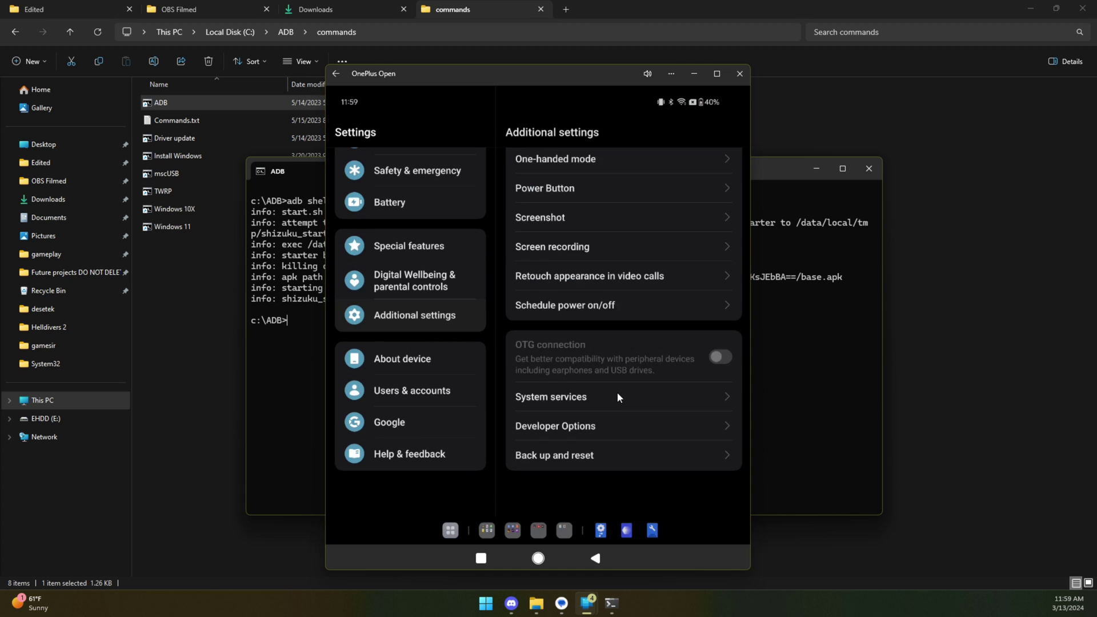
{"action": "left_click", "coordinate": [598, 426]}
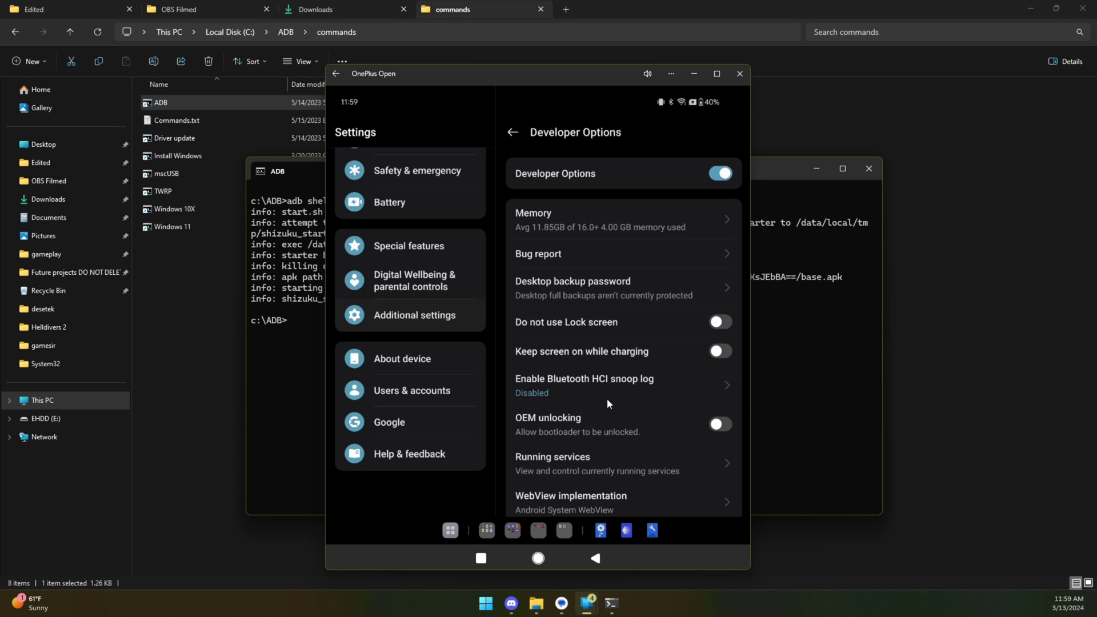
Switch on Disable permission monitoring and bring up the phone's recent apps
{"action": "scroll", "coordinate": [608, 399], "scroll_direction": "down", "scroll_amount": 10}
{"action": "scroll", "coordinate": [586, 395], "scroll_direction": "down", "scroll_amount": 2}
{"action": "scroll", "coordinate": [585, 396], "scroll_direction": "up", "scroll_amount": 1}
{"action": "scroll", "coordinate": [585, 396], "scroll_direction": "up", "scroll_amount": 1}
{"action": "left_click", "coordinate": [717, 396]}
{"action": "left_click", "coordinate": [481, 558]}
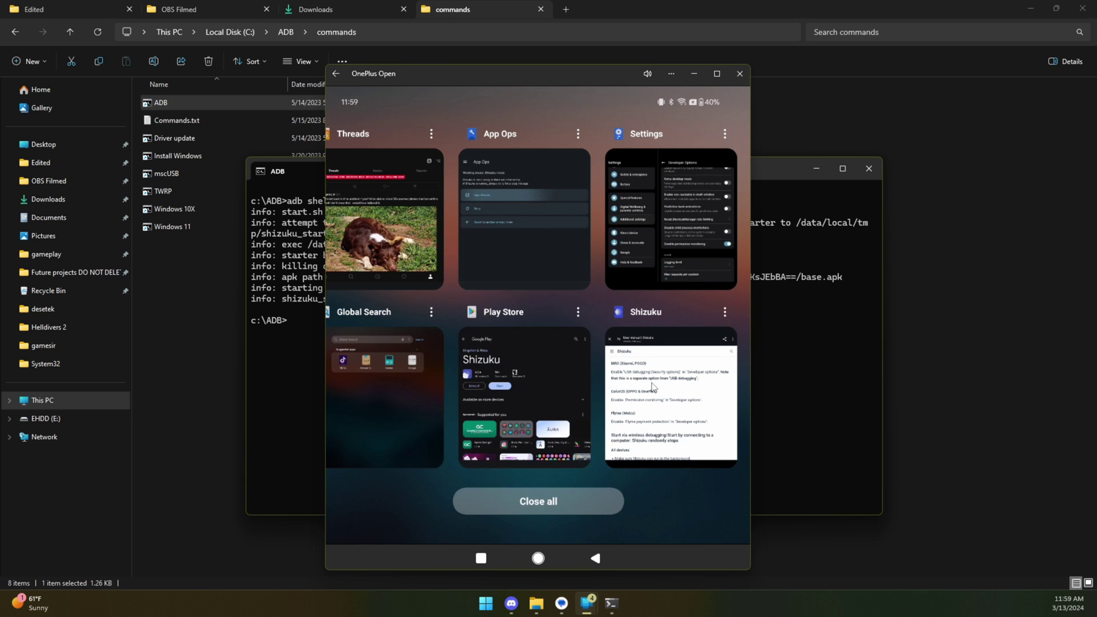
Reopen and close the Shizuku manual, then launch App Ops on the phone
{"action": "left_click", "coordinate": [653, 387]}
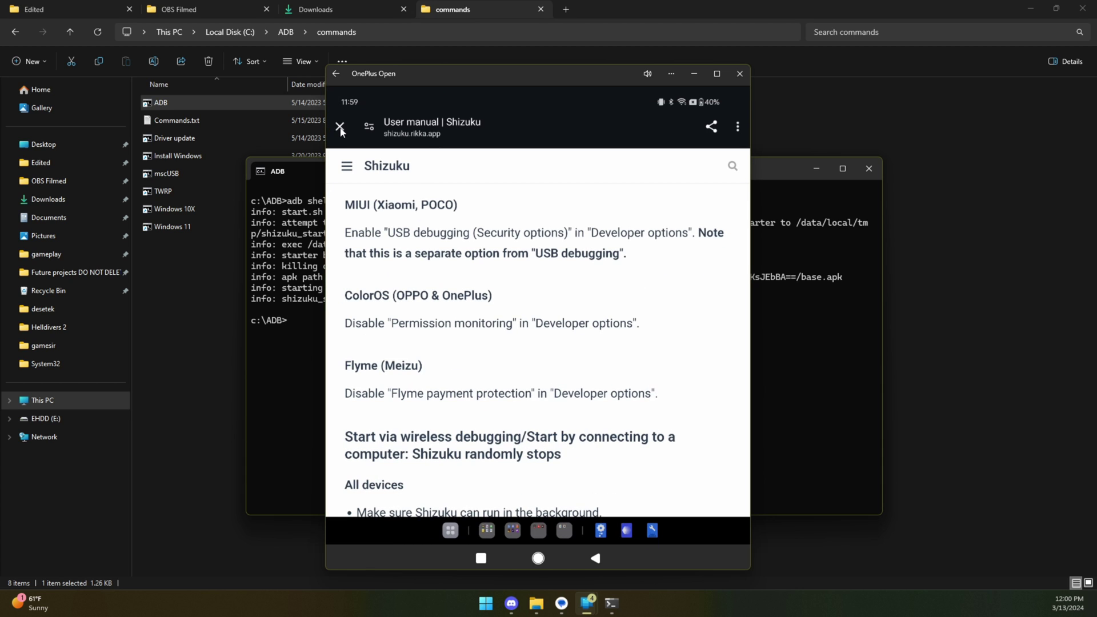
{"action": "left_click", "coordinate": [340, 128]}
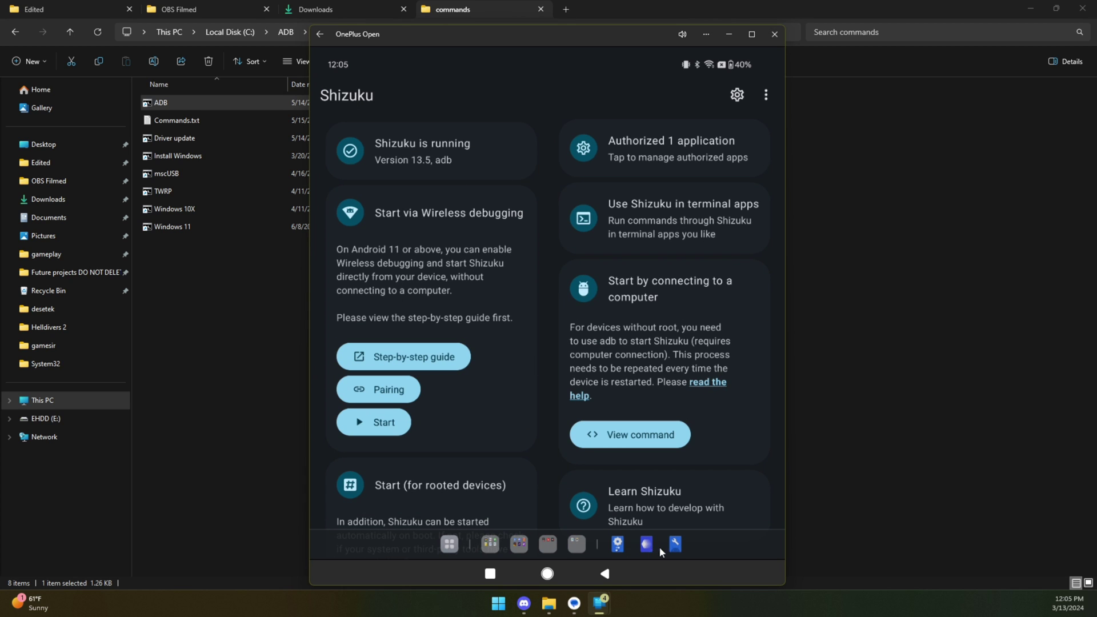
{"action": "left_click", "coordinate": [676, 546]}
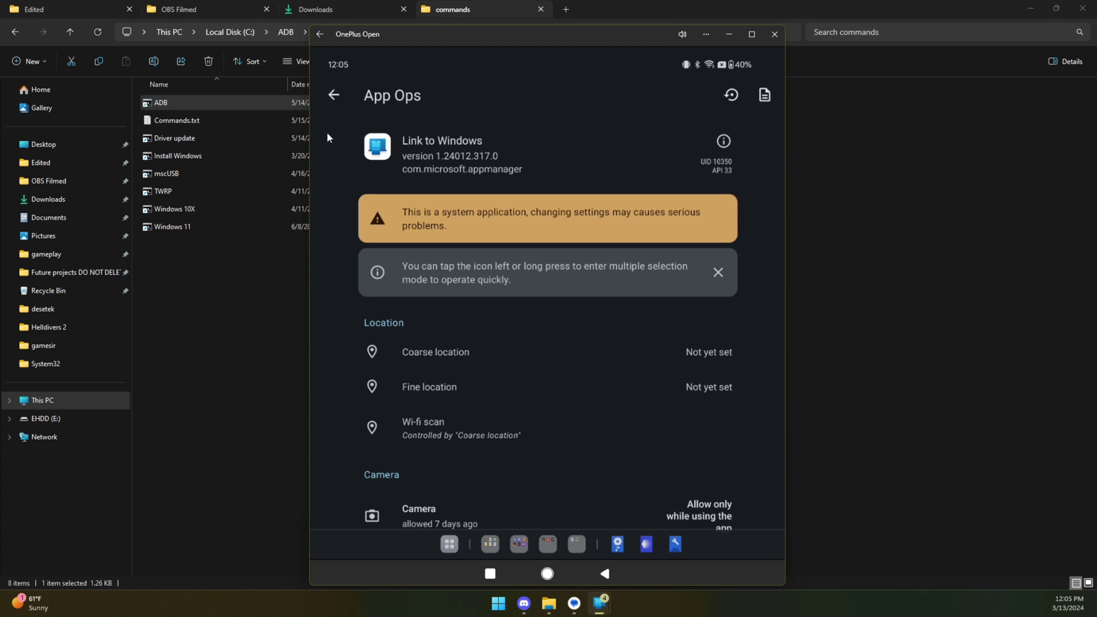
Back out to the full App Ops app list and search for 'link'
{"action": "left_click", "coordinate": [333, 96]}
{"action": "left_click", "coordinate": [333, 96]}
{"action": "left_click", "coordinate": [334, 96]}
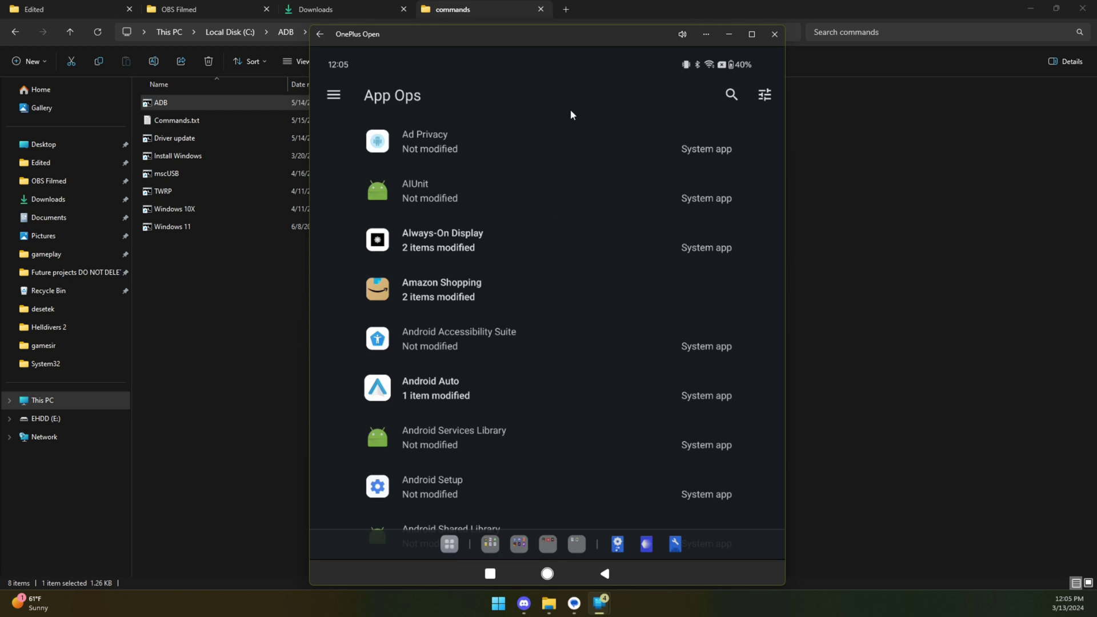
{"action": "left_click", "coordinate": [730, 96]}
{"action": "type", "text": "link"}
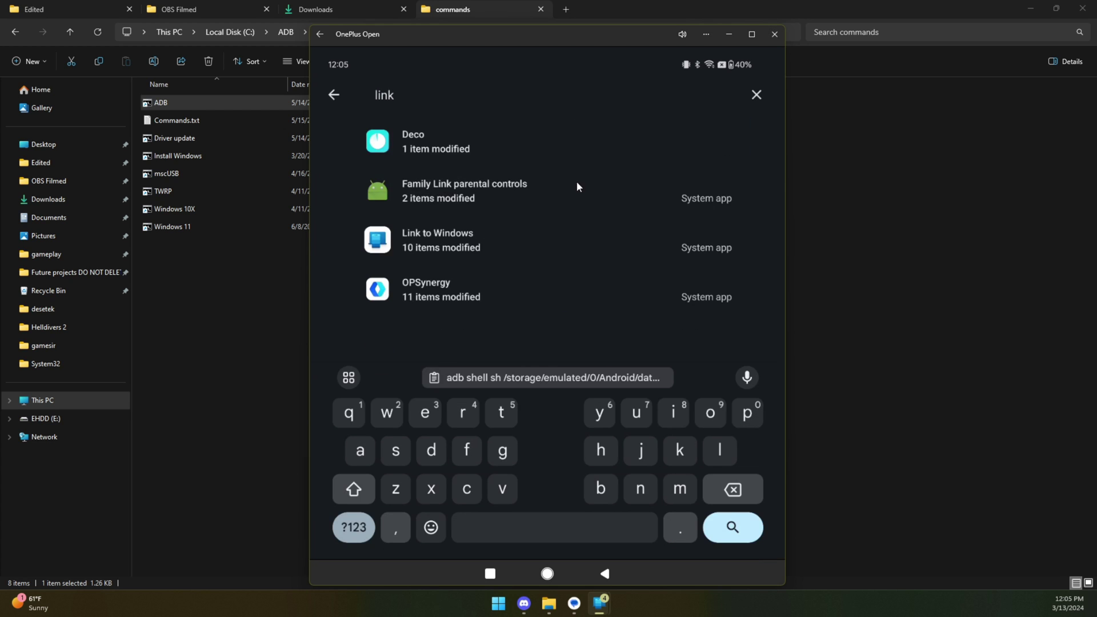
Set Link to Windows' Project media permission to Allow
{"action": "left_click", "coordinate": [485, 254]}
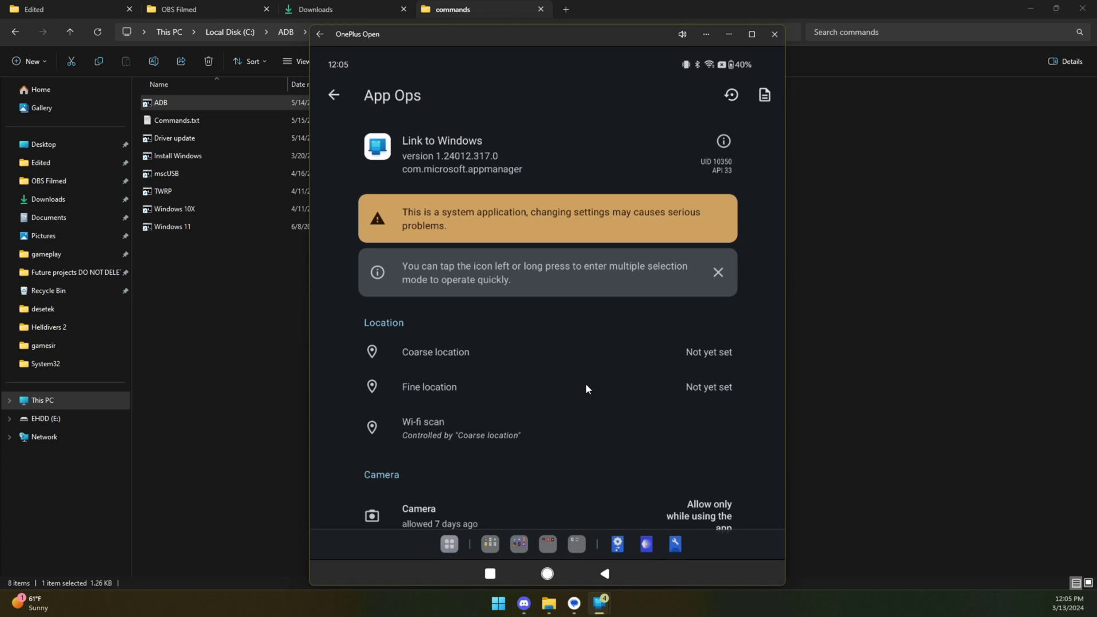
{"action": "scroll", "coordinate": [585, 386], "scroll_direction": "down", "scroll_amount": 15}
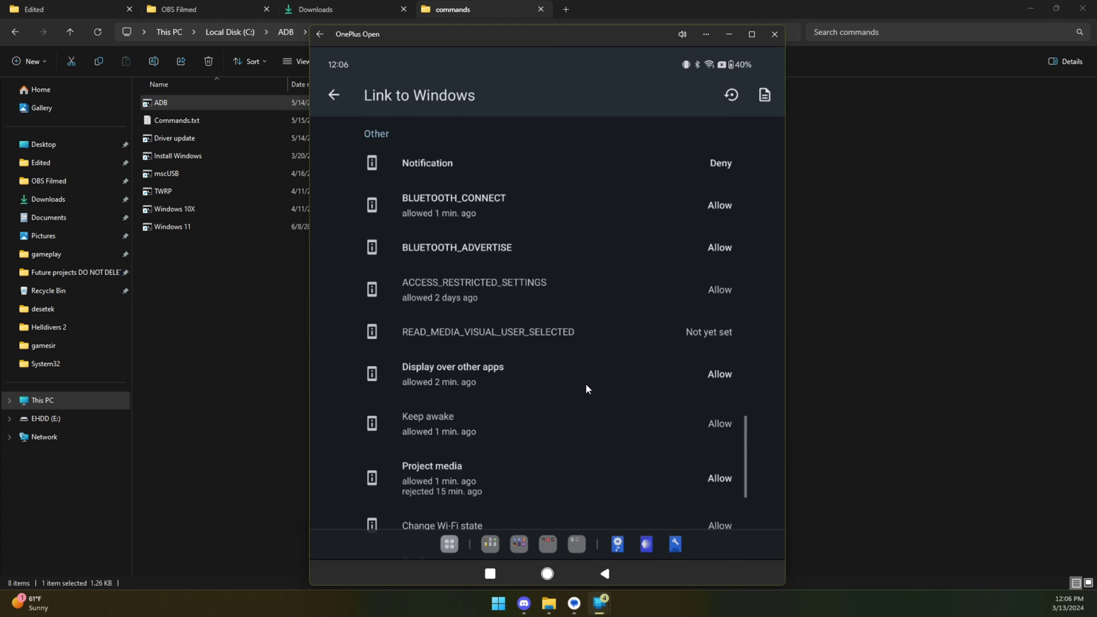
{"action": "scroll", "coordinate": [585, 383], "scroll_direction": "down", "scroll_amount": 3}
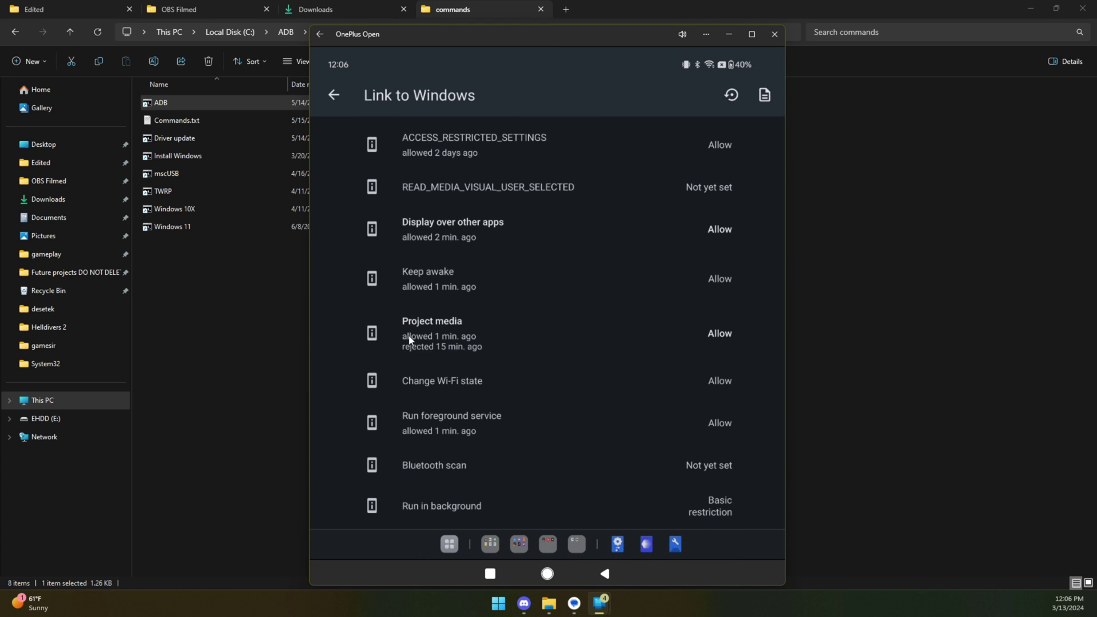
{"action": "left_click", "coordinate": [616, 334]}
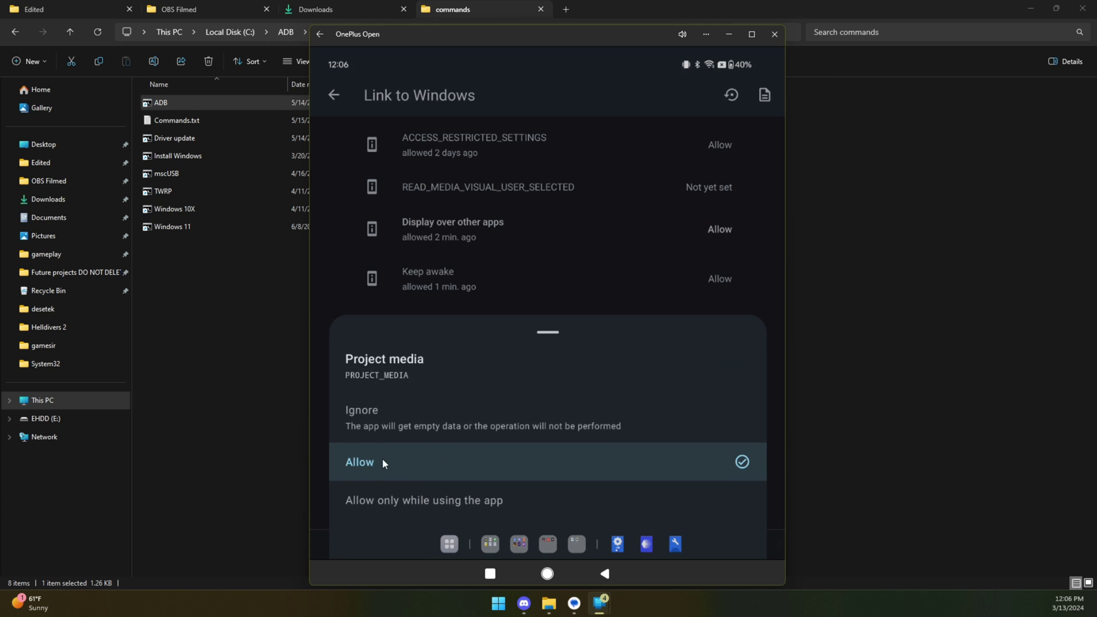
{"action": "left_click", "coordinate": [510, 302]}
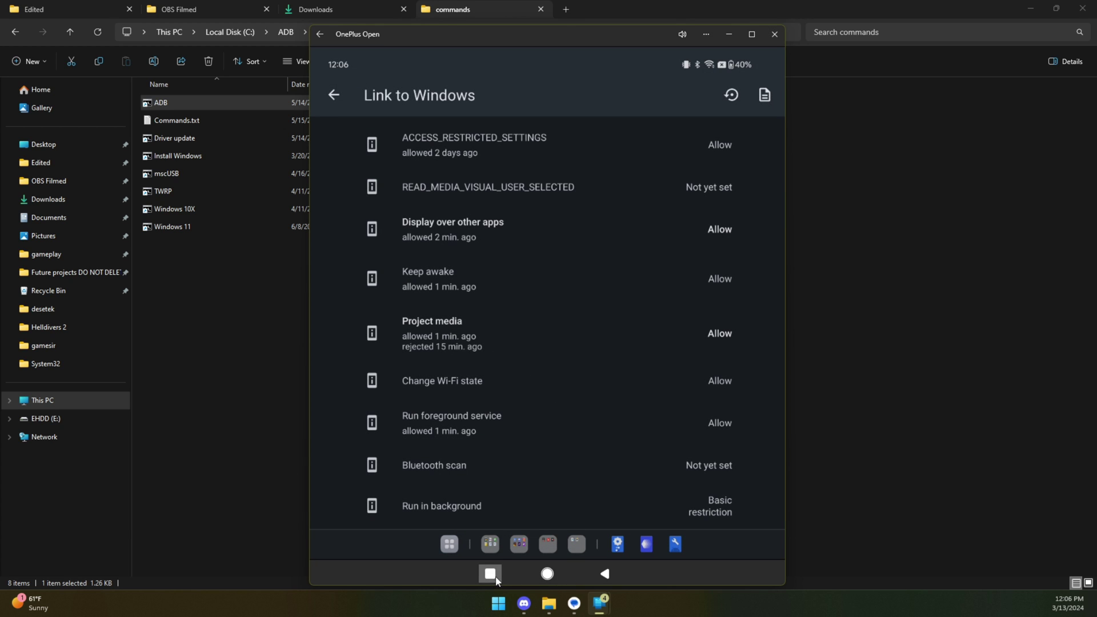
Close the OnePlus Open mirror window and bring Phone Link's Photos page forward
{"action": "left_click", "coordinate": [775, 35]}
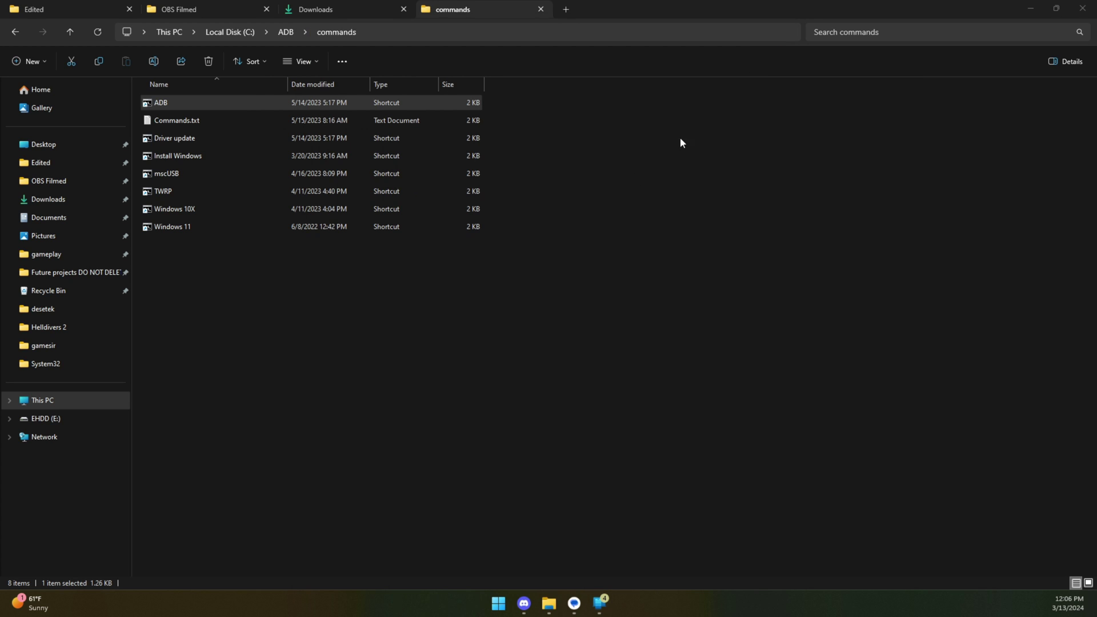
{"action": "left_click", "coordinate": [600, 604]}
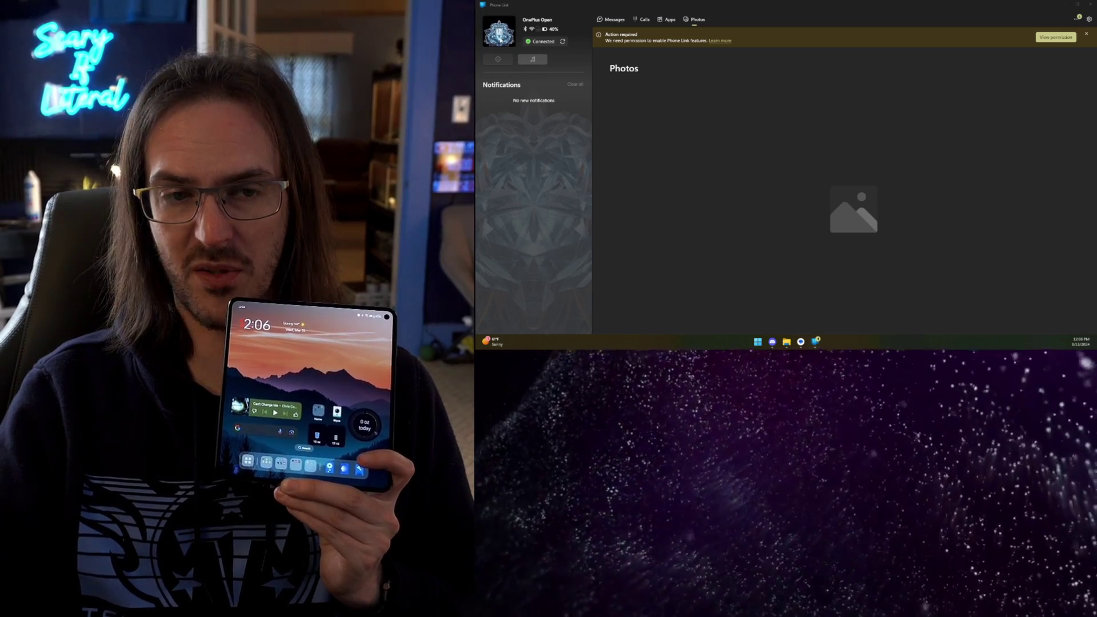
{"action": "left_click", "coordinate": [501, 40]}
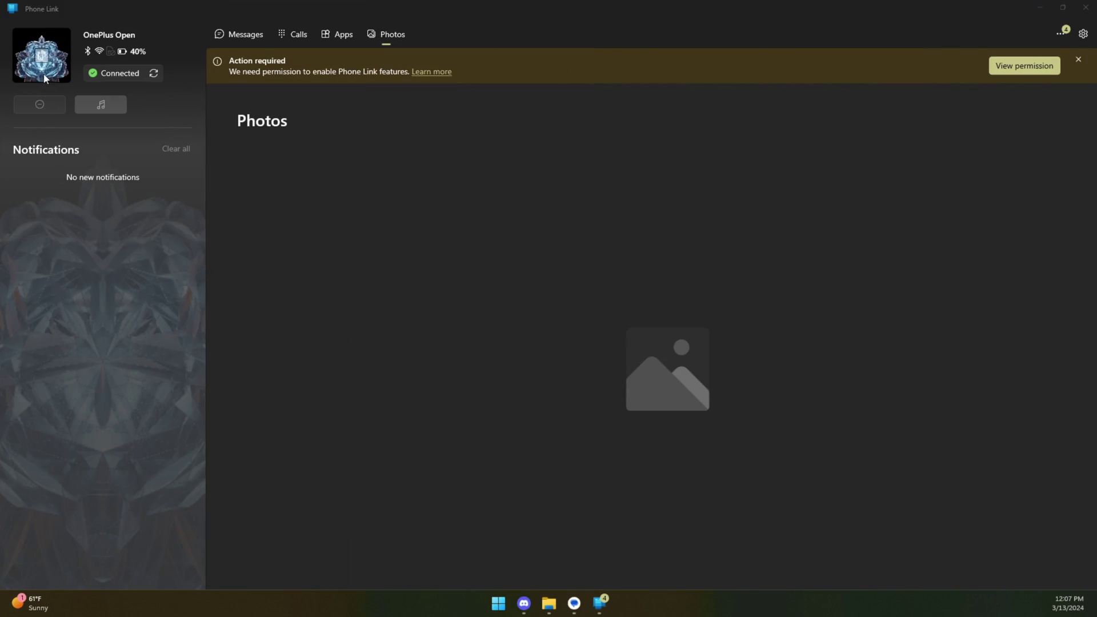
Start phone screen mirroring in Phone Link, casting the home screen without a permission prompt
{"action": "left_click", "coordinate": [45, 78]}
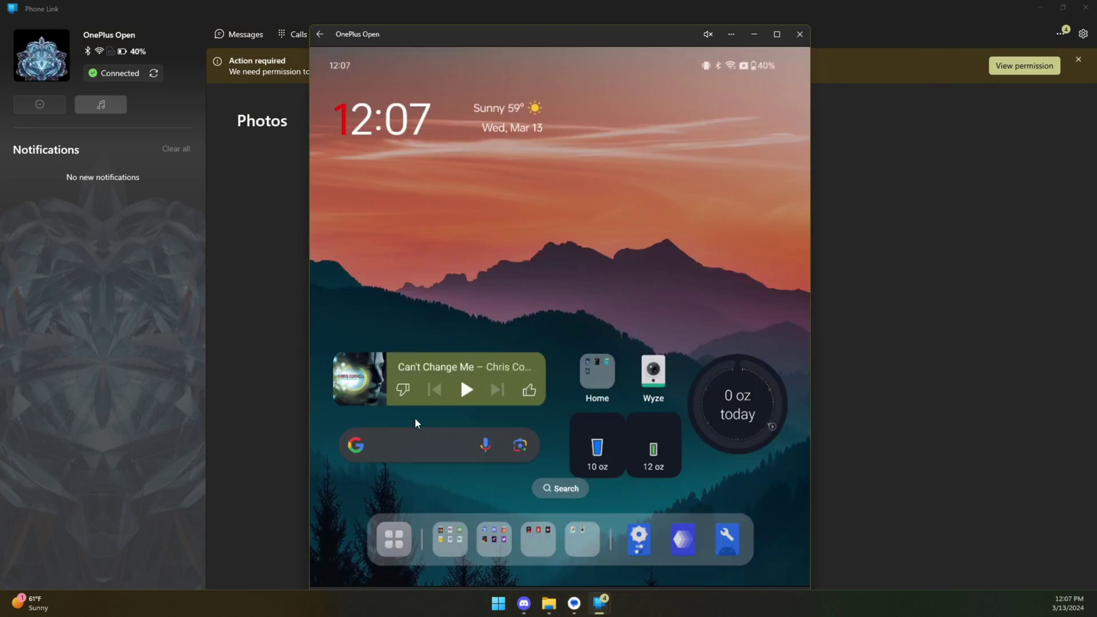